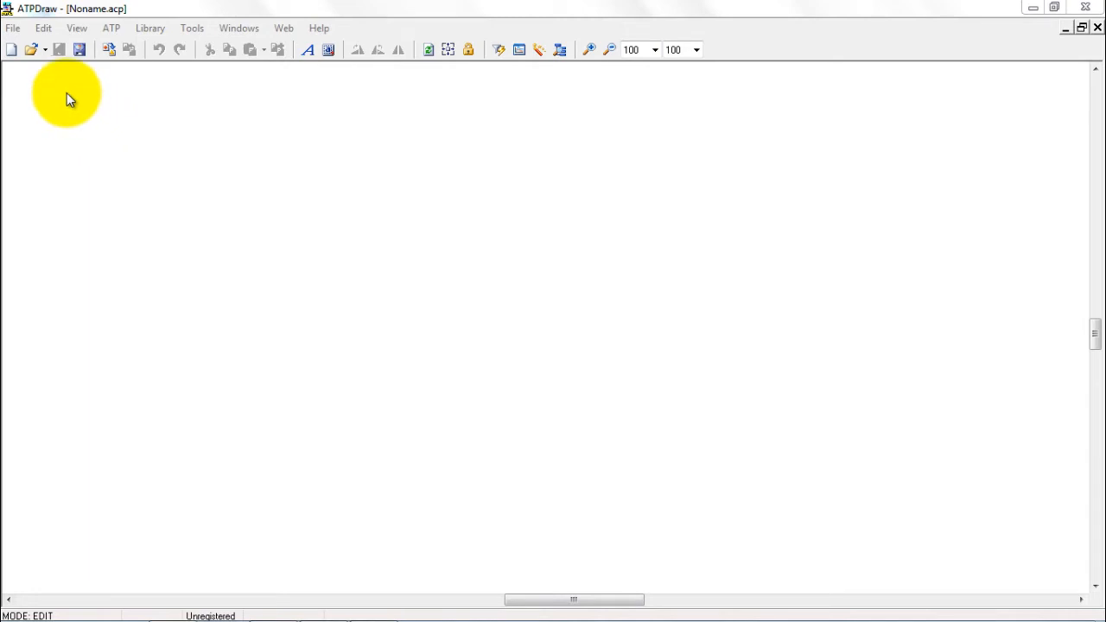
# Step: Open the existing RLC project from the Circuito RLC folder
pyautogui.click(13, 27)
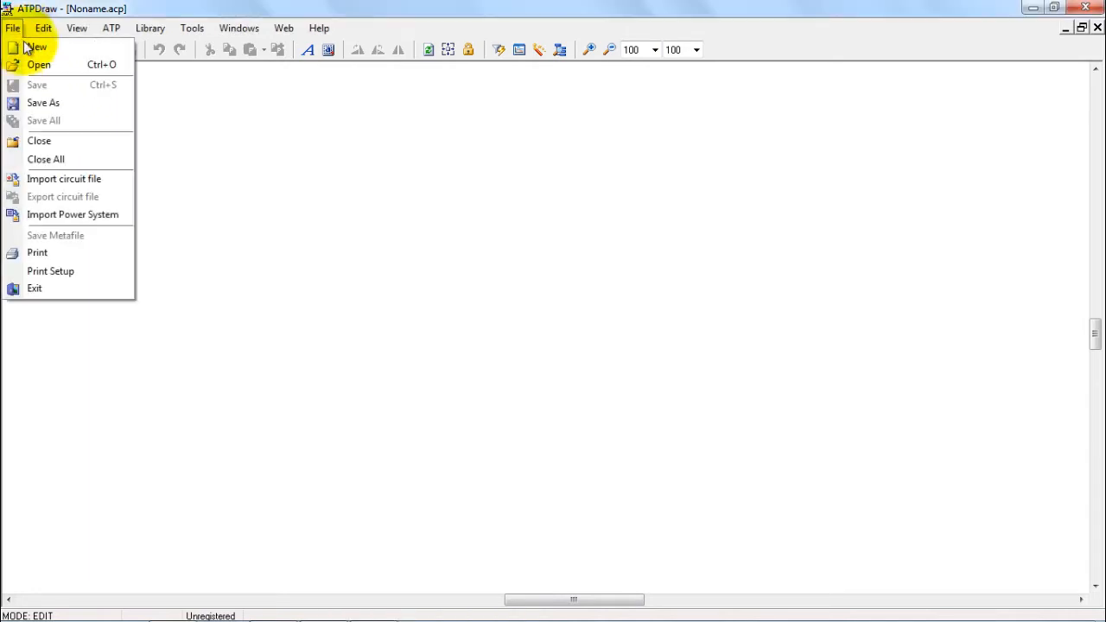
pyautogui.click(33, 63)
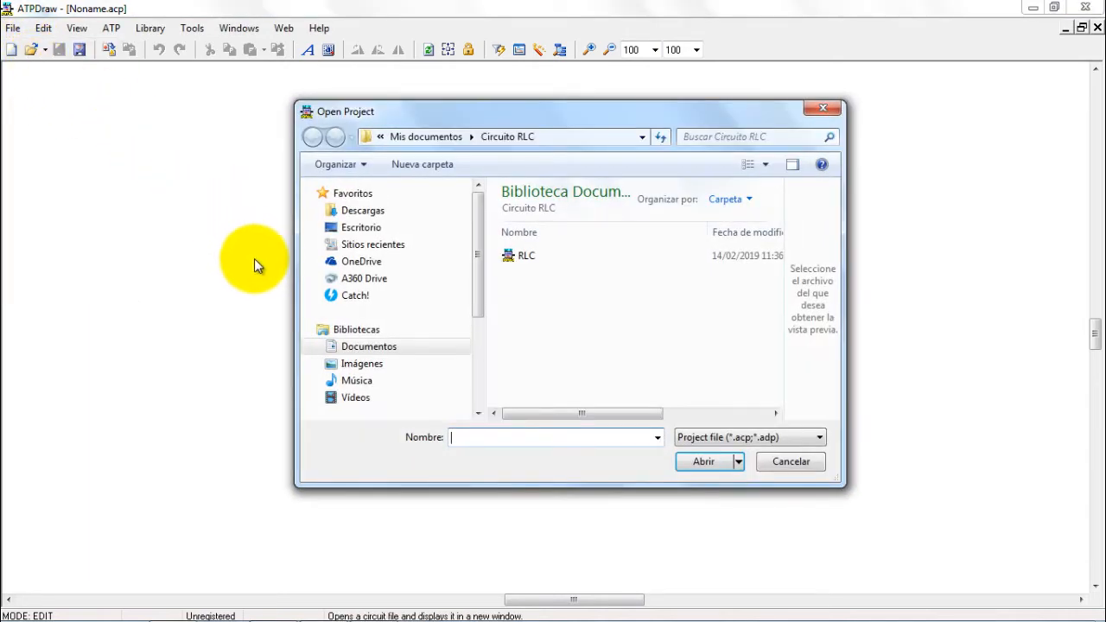
pyautogui.click(526, 256)
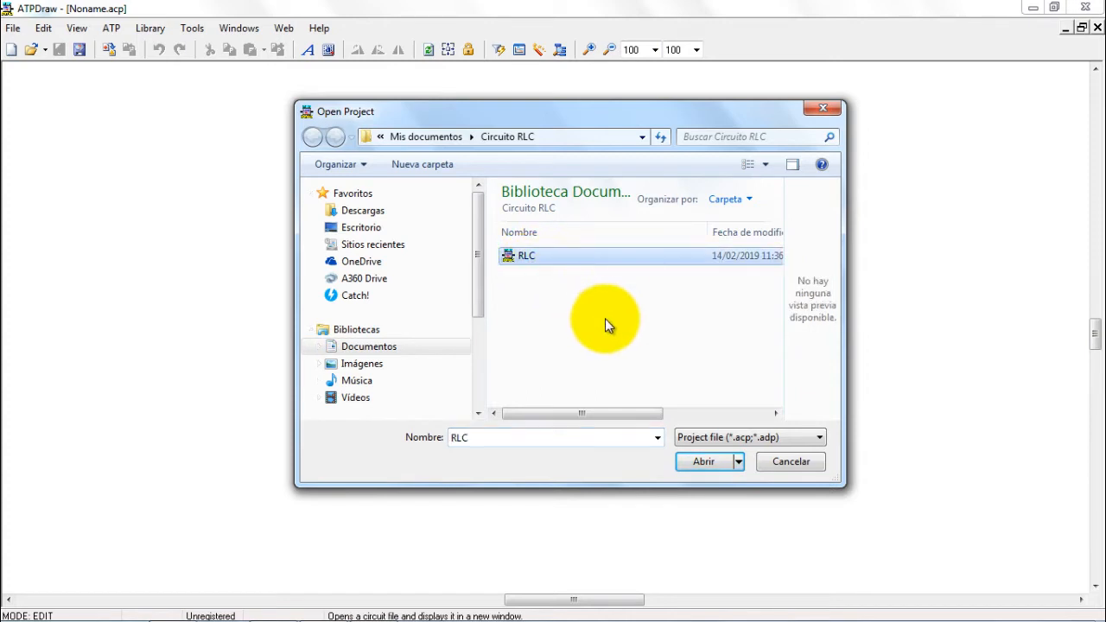
pyautogui.click(703, 464)
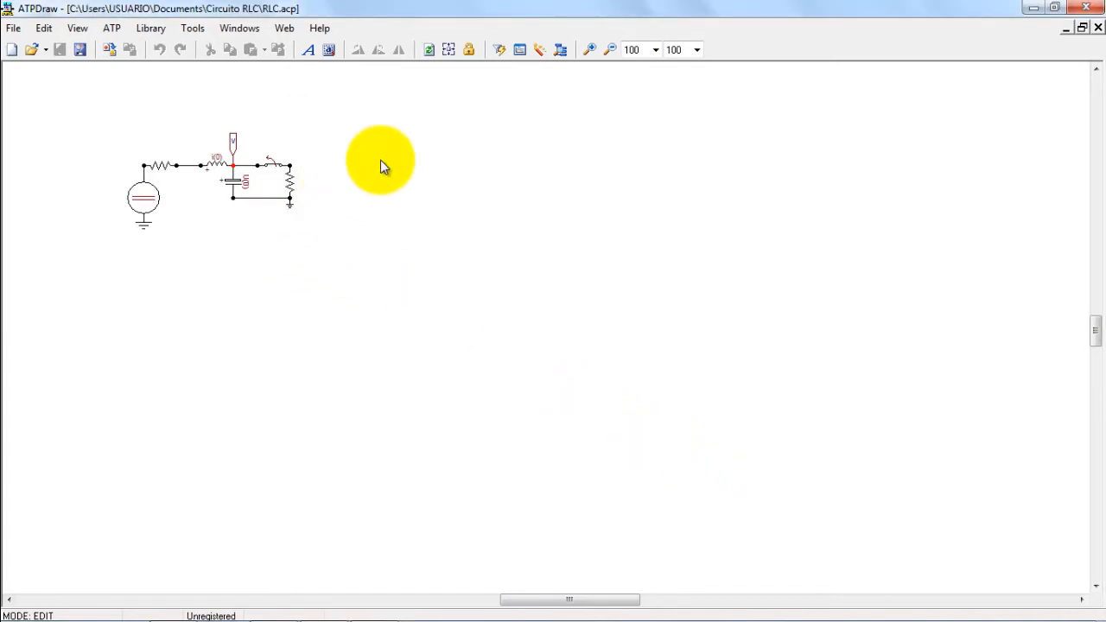
# Step: Set the resistance of the resistor next to the DC source to RES and add it to the ATP variables
pyautogui.click(447, 49)
pyautogui.click(590, 50)
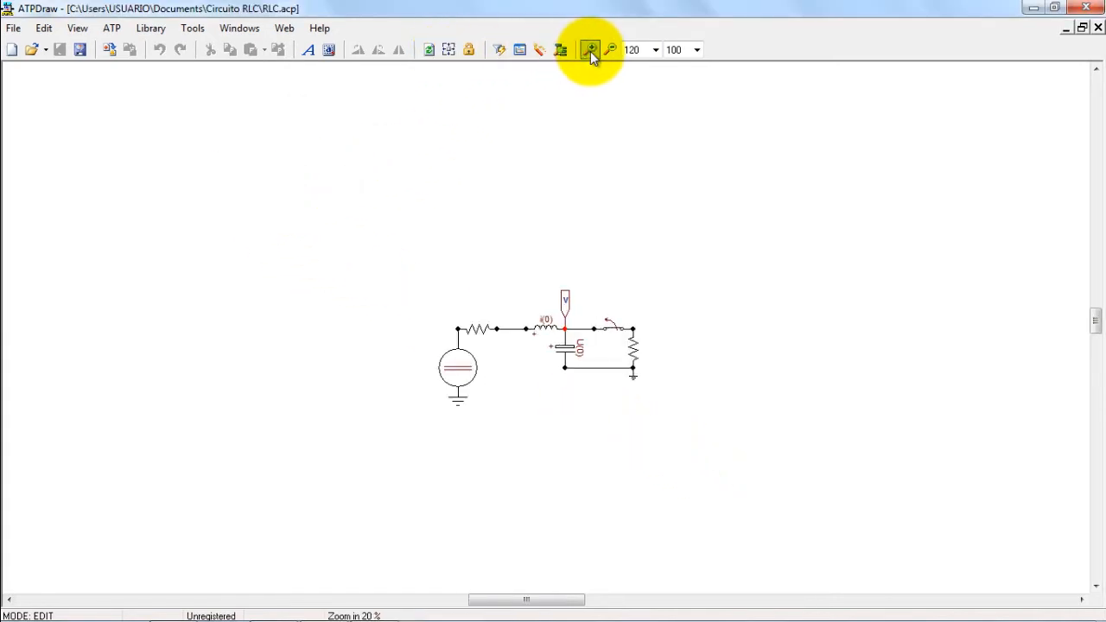
pyautogui.click(590, 50)
pyautogui.click(591, 50)
pyautogui.click(591, 50)
pyautogui.click(591, 50)
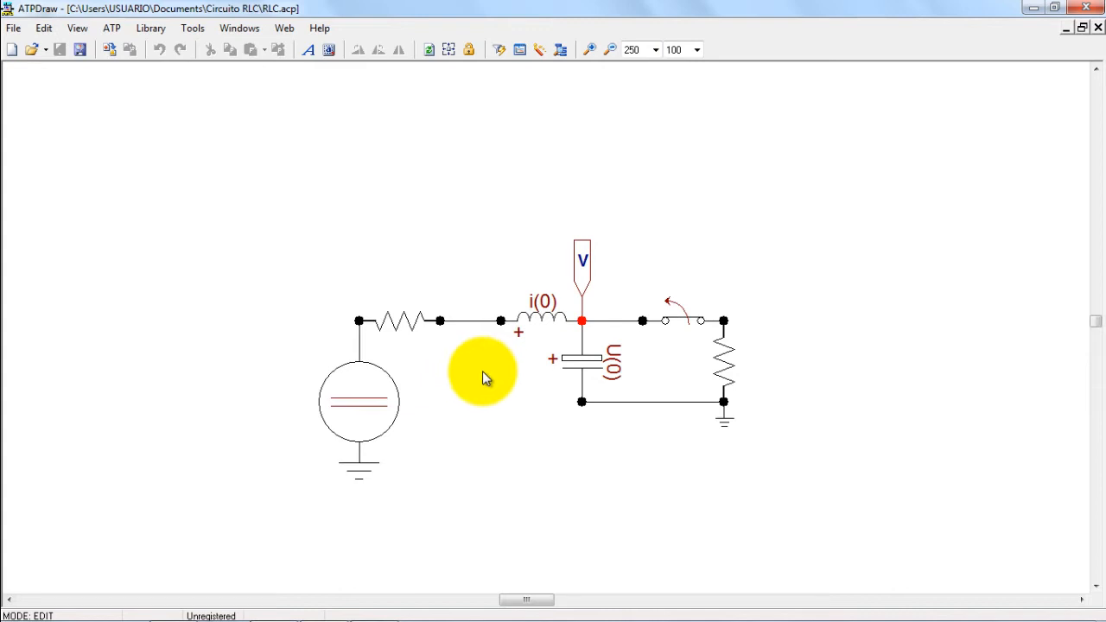
pyautogui.doubleClick(419, 327)
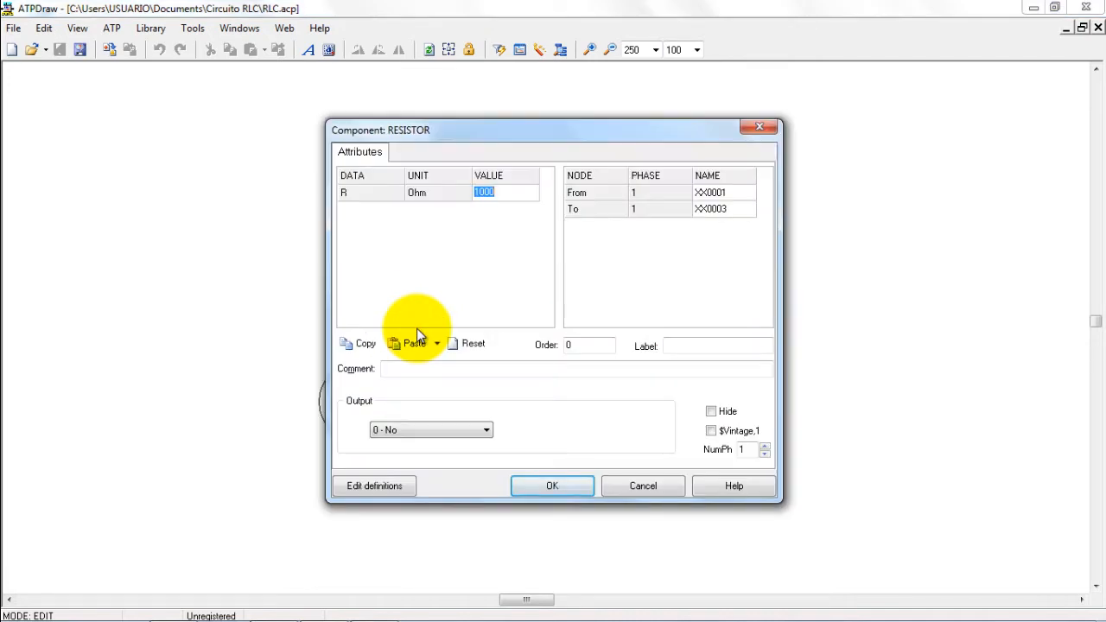
pyautogui.write('RES')
pyautogui.click(567, 489)
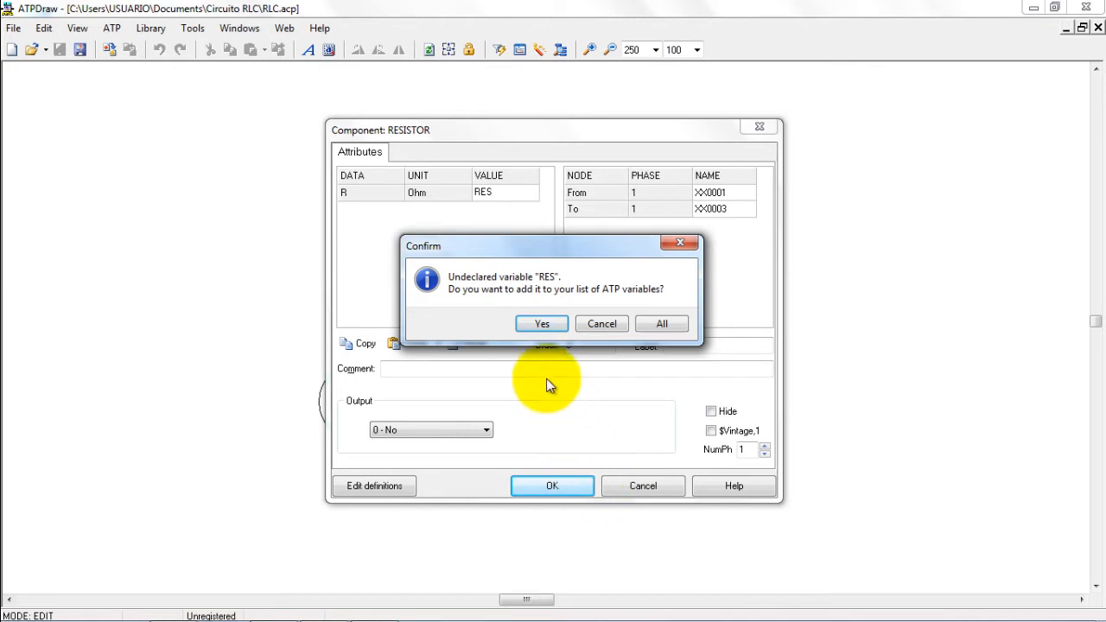
pyautogui.click(545, 326)
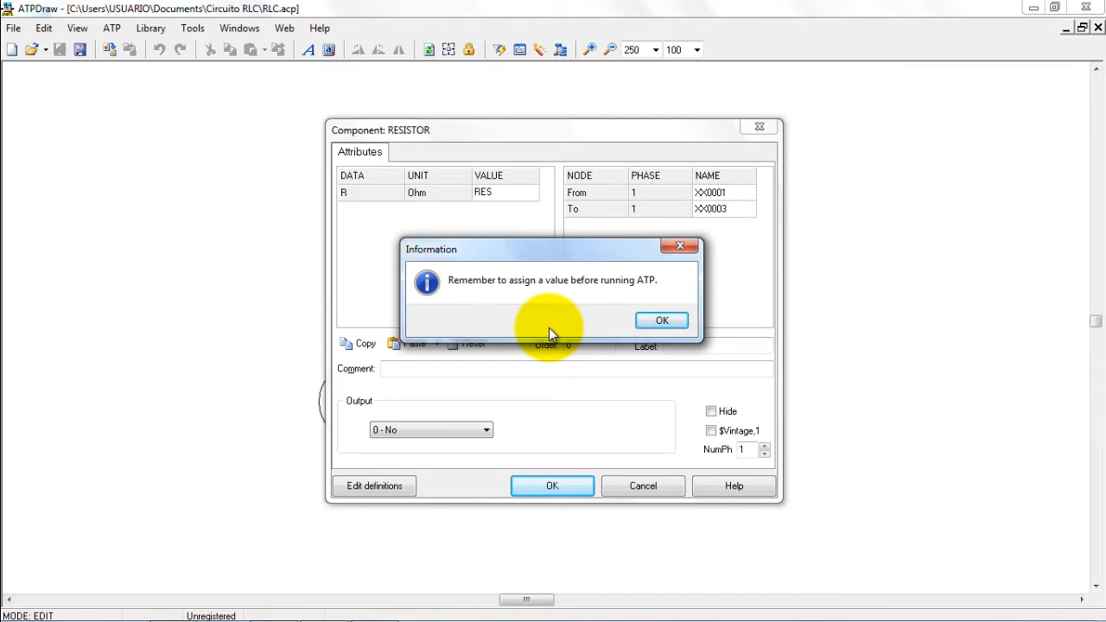
pyautogui.click(649, 326)
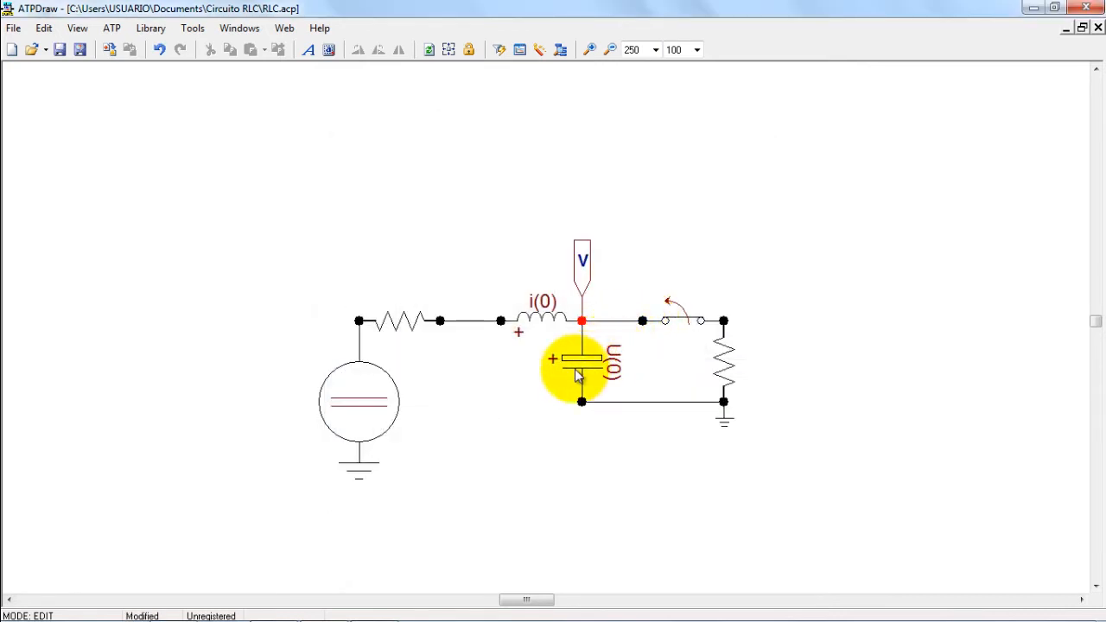
# Step: Set the inductor's initial current I(0) to Io and add it to the ATP variables
pyautogui.doubleClick(548, 329)
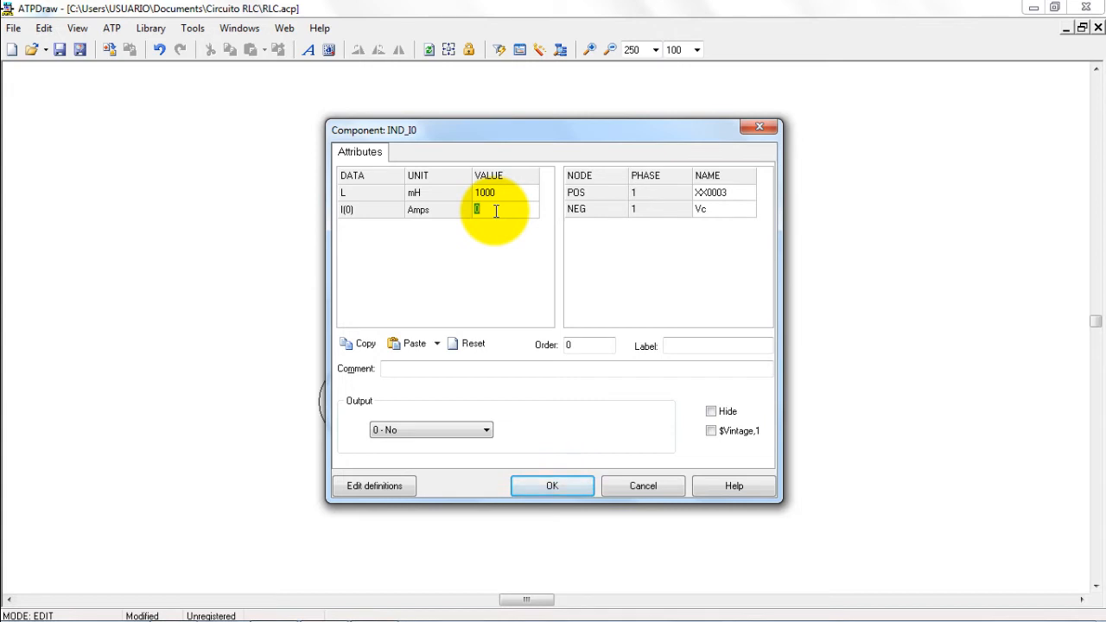
pyautogui.write('Io')
pyautogui.click(559, 482)
pyautogui.click(554, 330)
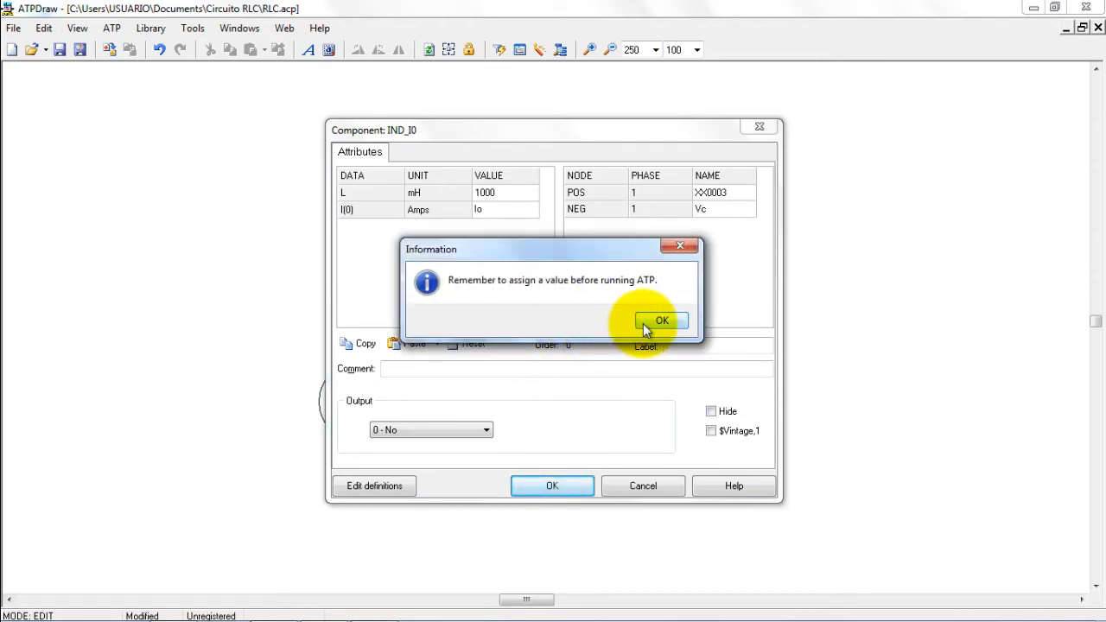
pyautogui.click(646, 324)
# Step: Set the capacitor's positive-side initial voltage U(0)+ to Vo and add it to the ATP variables
pyautogui.doubleClick(597, 354)
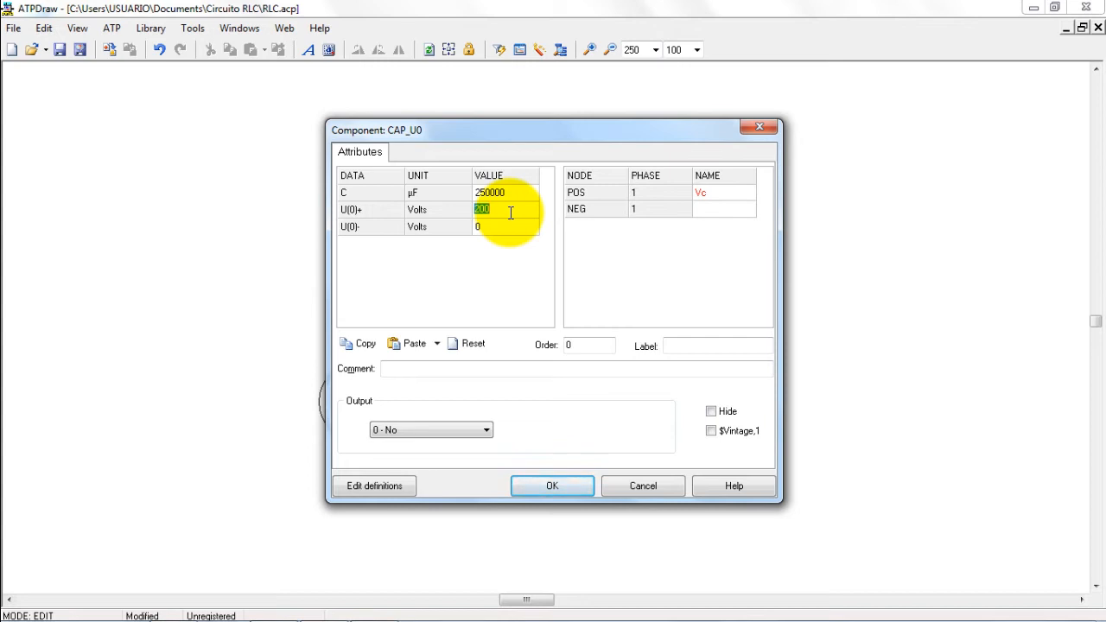
pyautogui.press('BackSpace')
pyautogui.write('Vo')
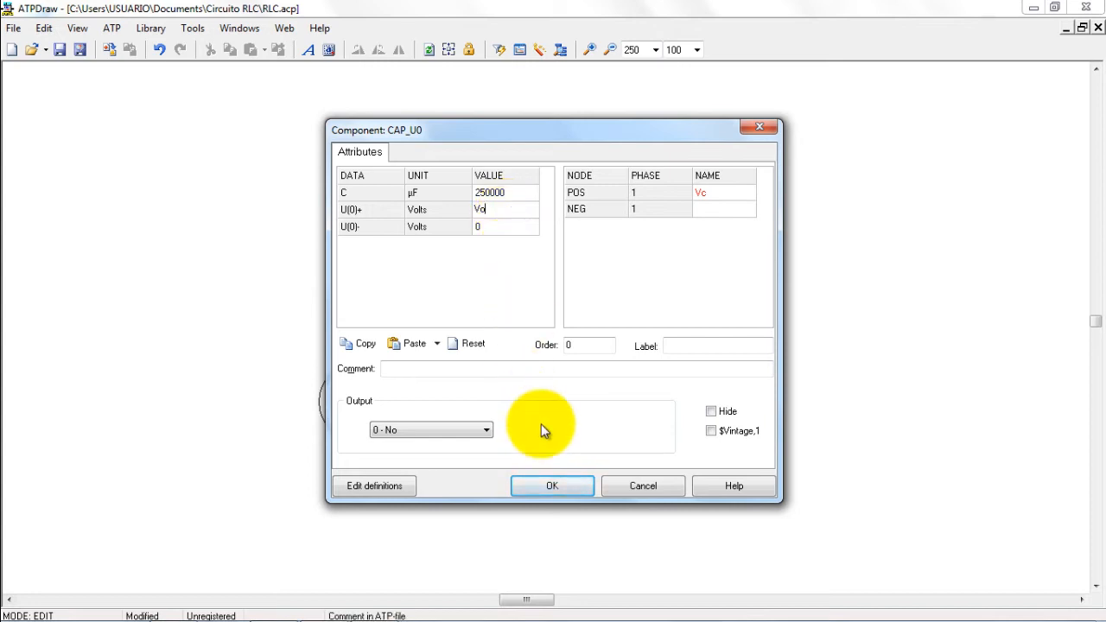
pyautogui.click(550, 485)
pyautogui.click(545, 325)
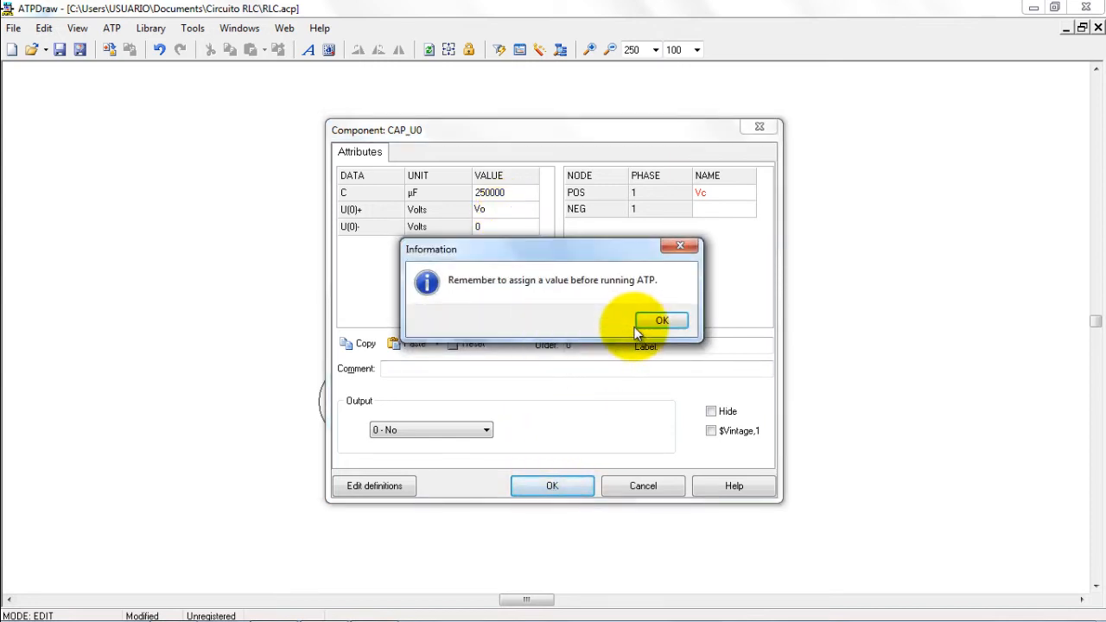
pyautogui.click(641, 323)
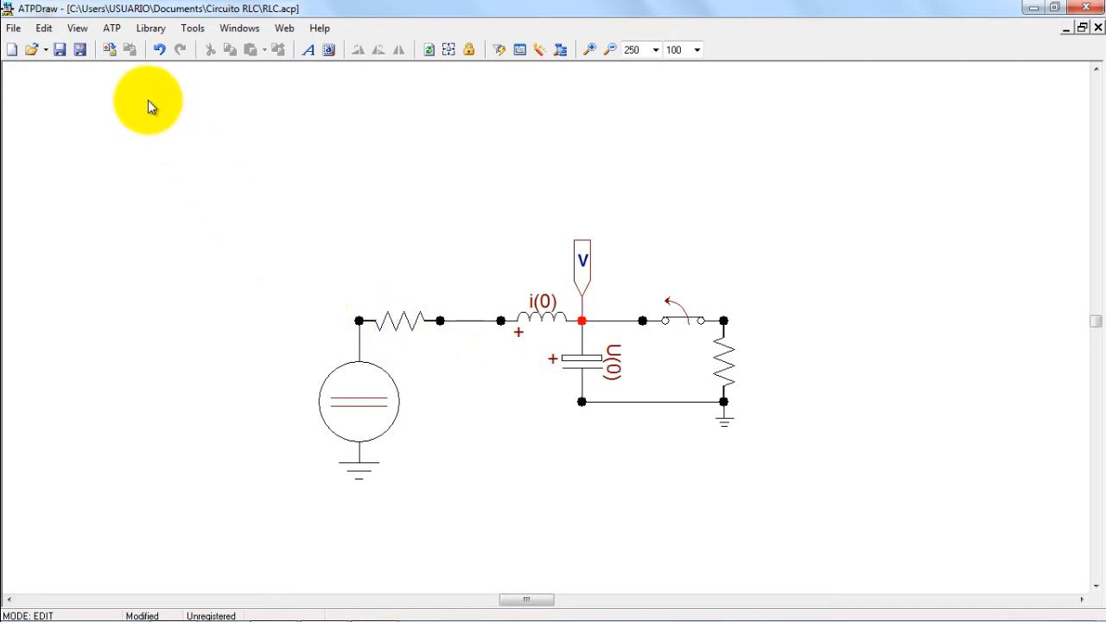
# Step: In the ATP variable settings, assign KNT to RES and set the number of simulations to 5
pyautogui.click(121, 33)
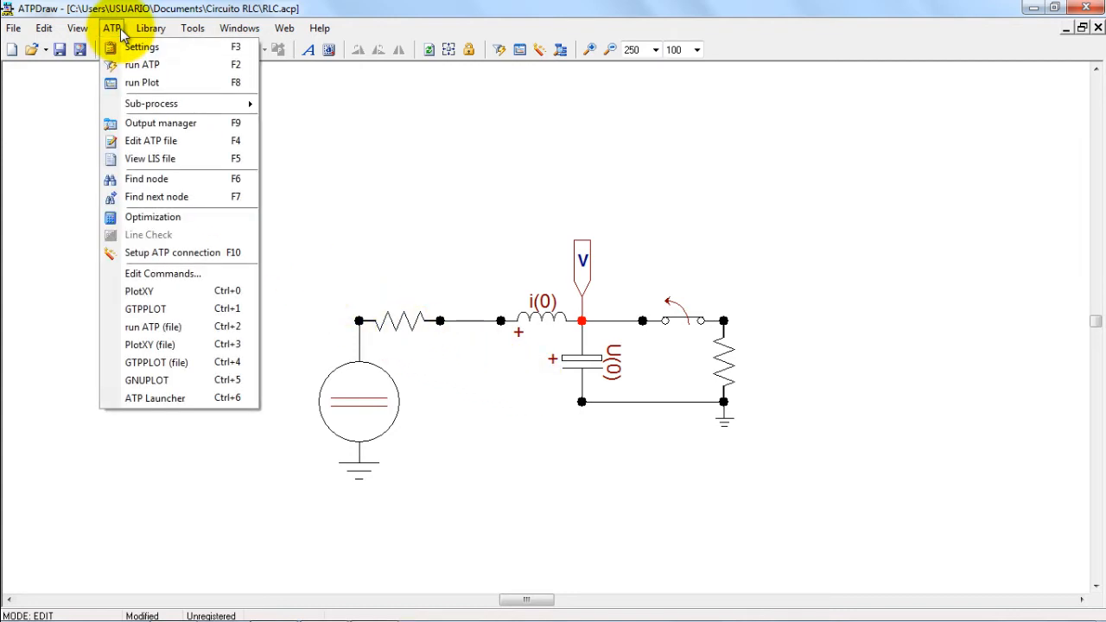
pyautogui.click(143, 47)
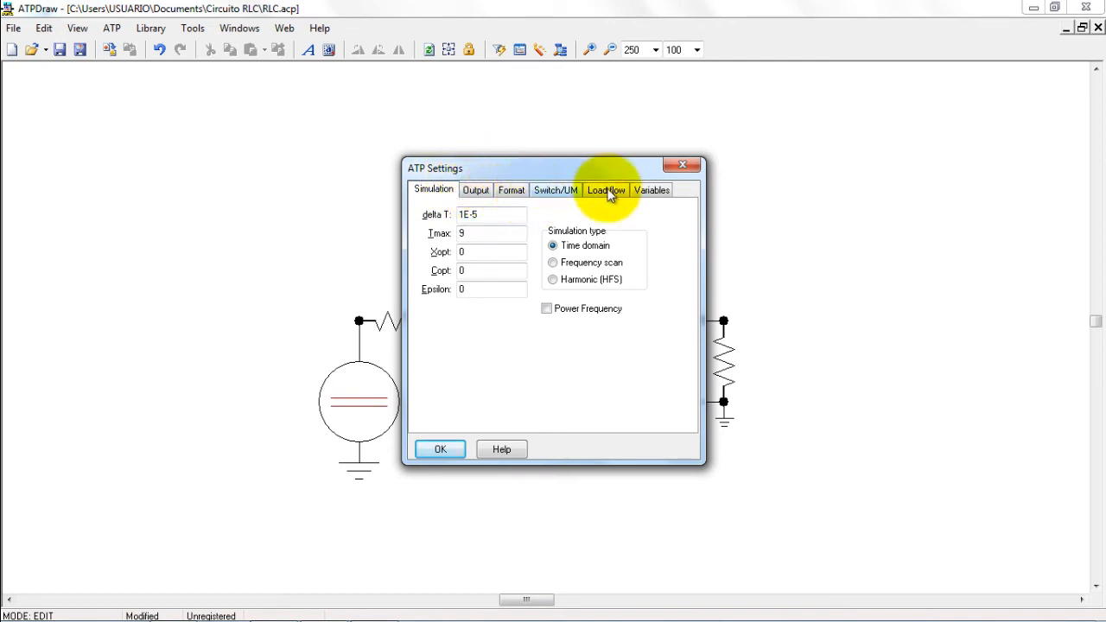
pyautogui.click(650, 191)
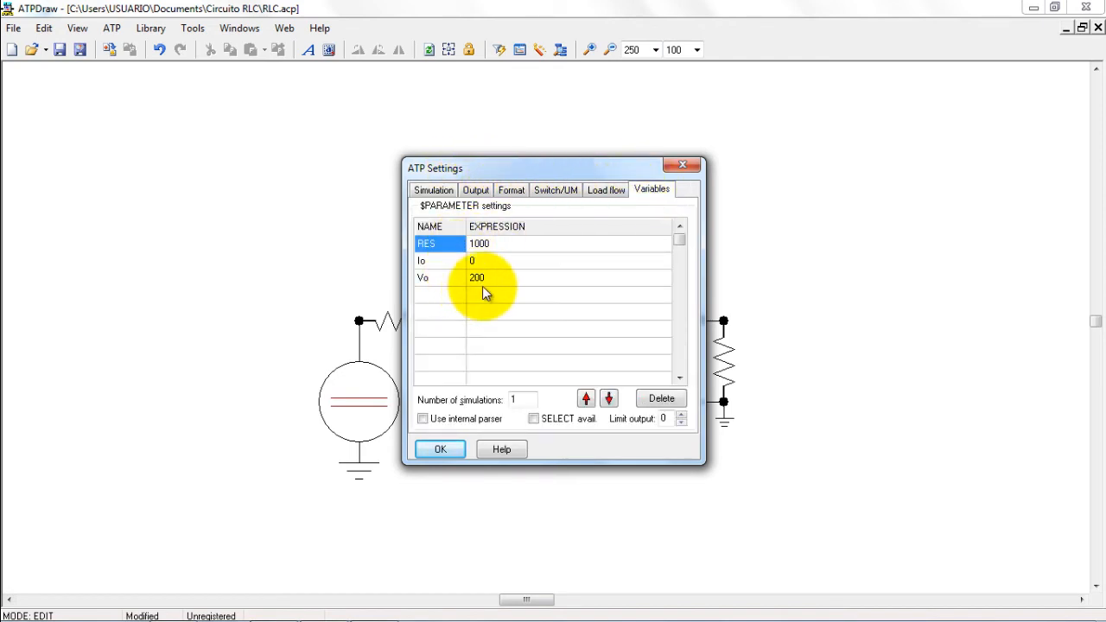
pyautogui.click(500, 245)
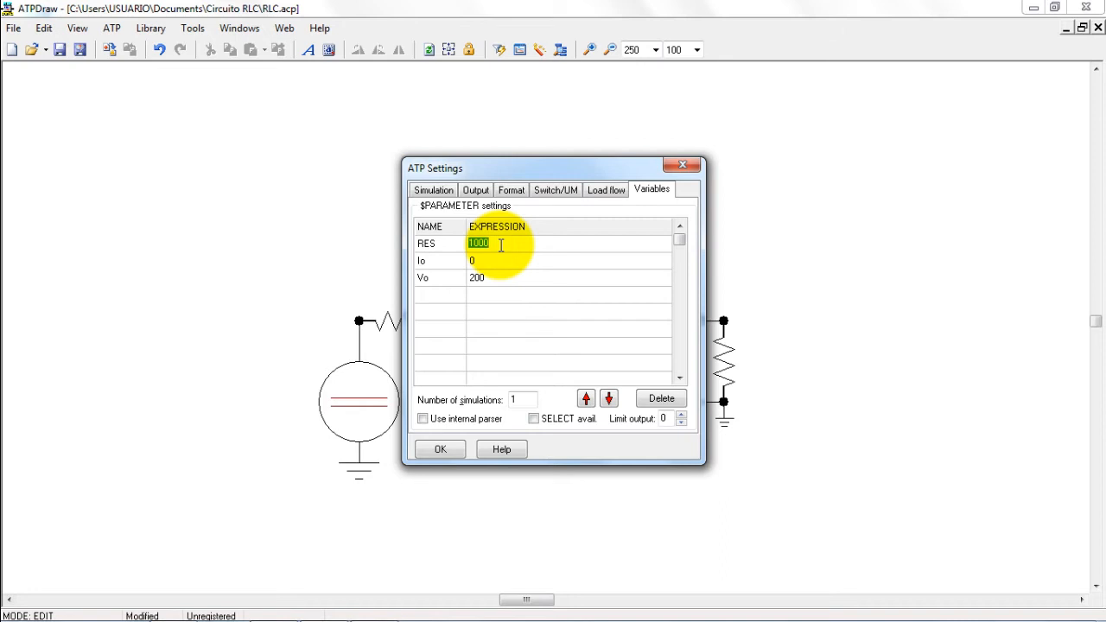
pyautogui.write('KNT')
pyautogui.click(510, 398)
pyautogui.write('5')
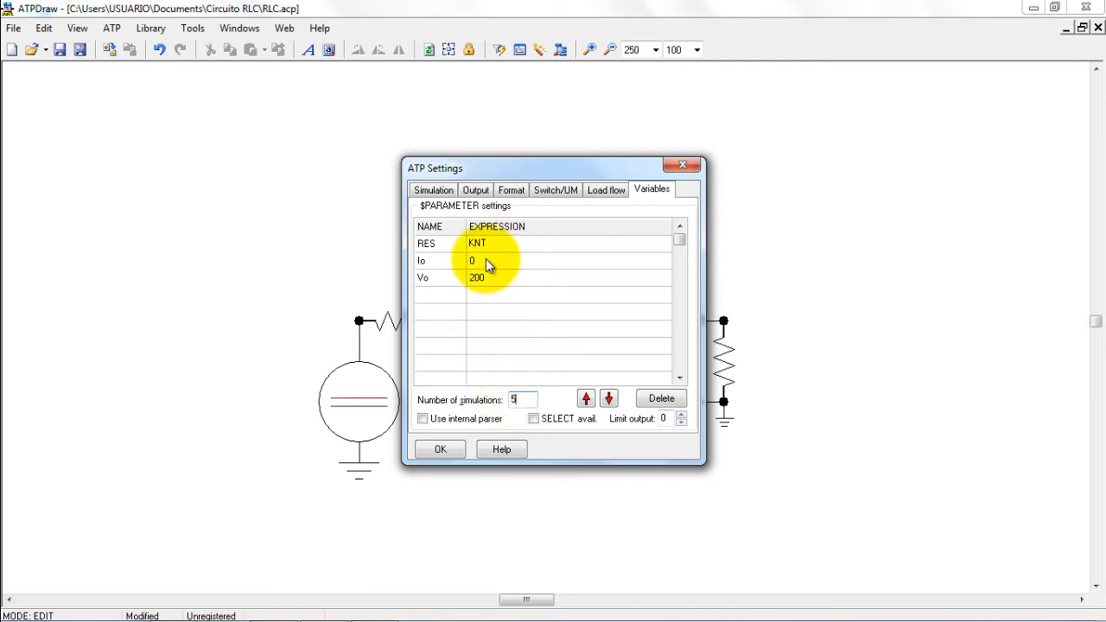
# Step: Assign the expression 24./(1.+KNT) to variable Io and Io*1. to variable Vo
pyautogui.click(486, 259)
pyautogui.write('24')
pyautogui.write('/(1.+KNT')
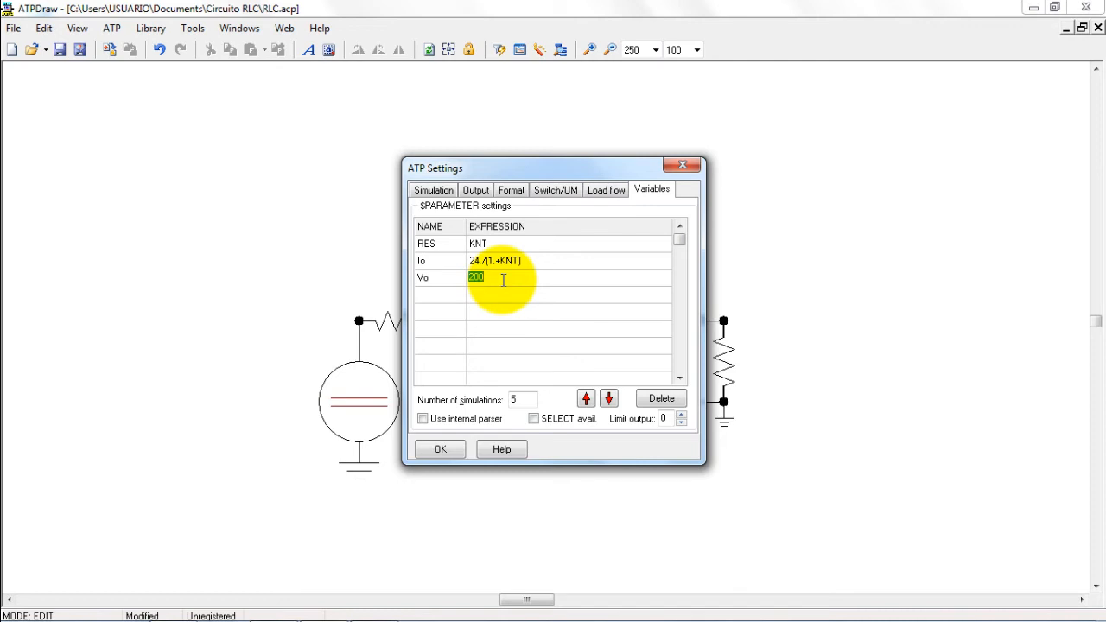
pyautogui.write('Io*1.')
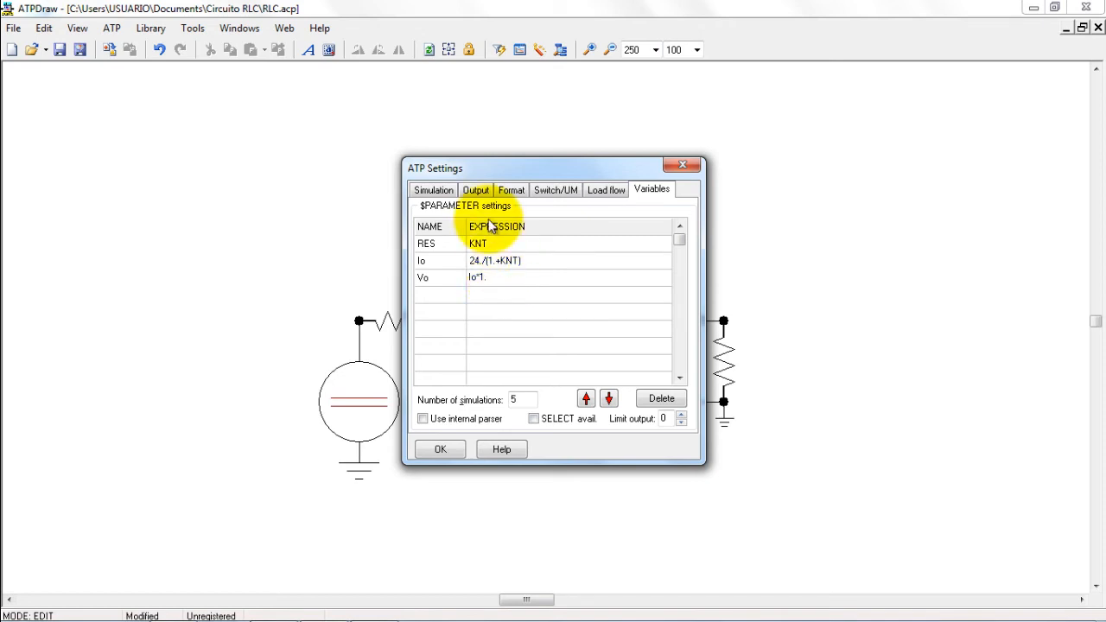
# Step: Check the simulation's Tmax, accept the ATP settings and run the ATP simulation through to closing its console window
pyautogui.click(444, 190)
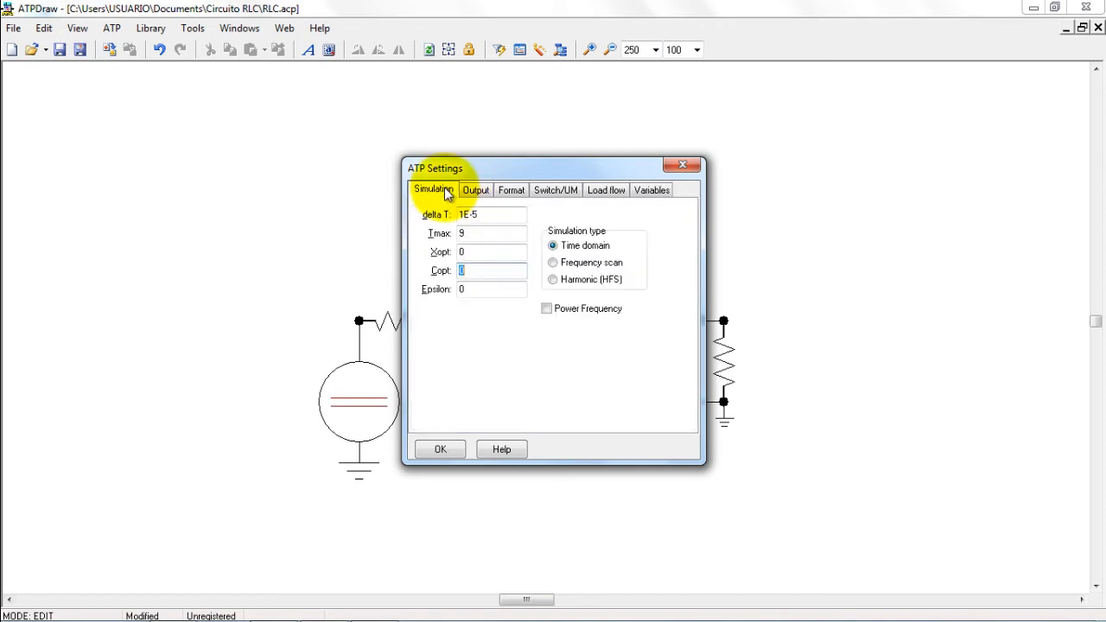
pyautogui.click(483, 235)
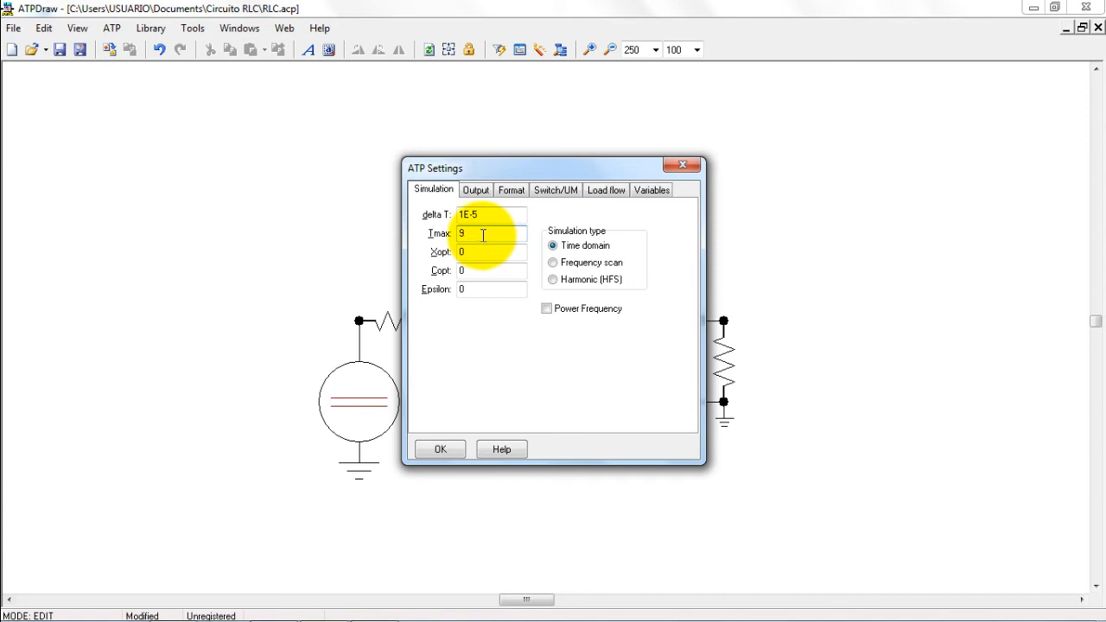
pyautogui.click(453, 452)
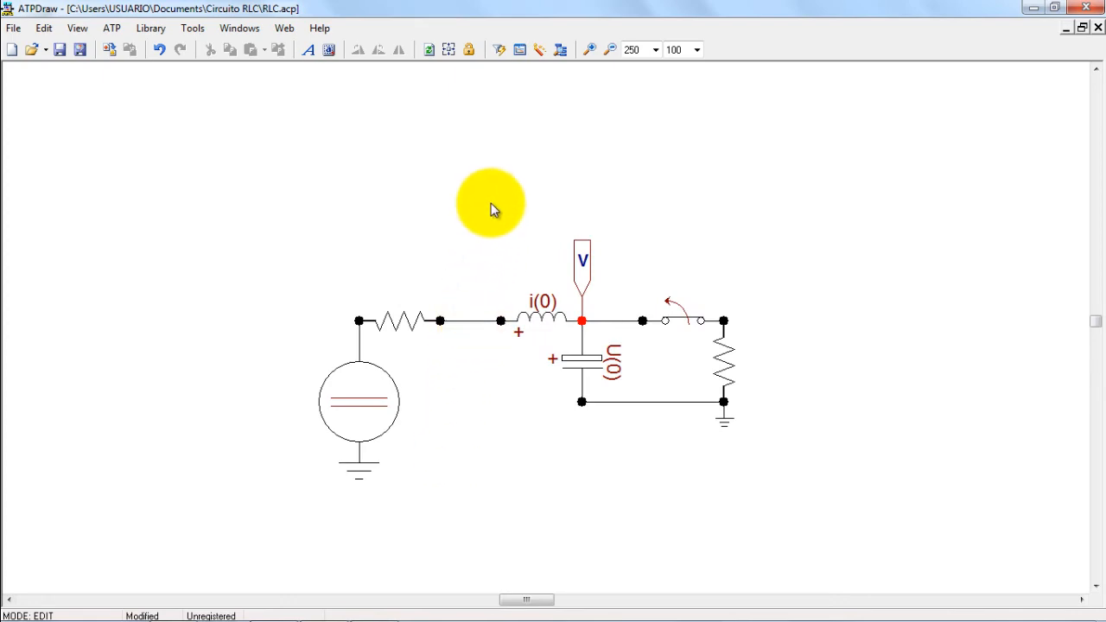
pyautogui.click(498, 50)
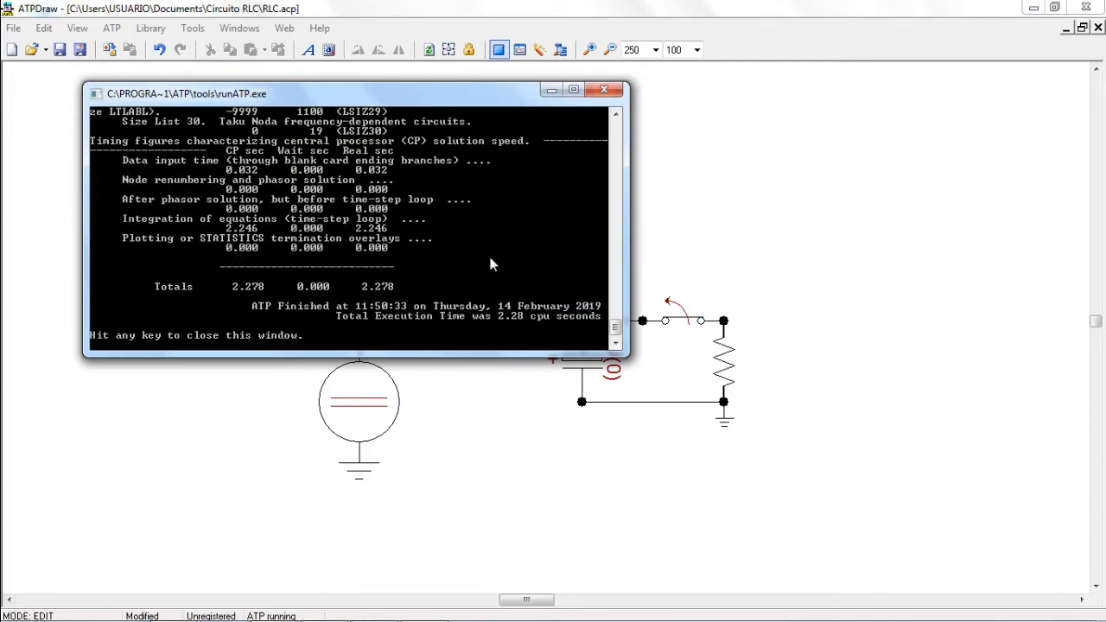
pyautogui.press('Return')
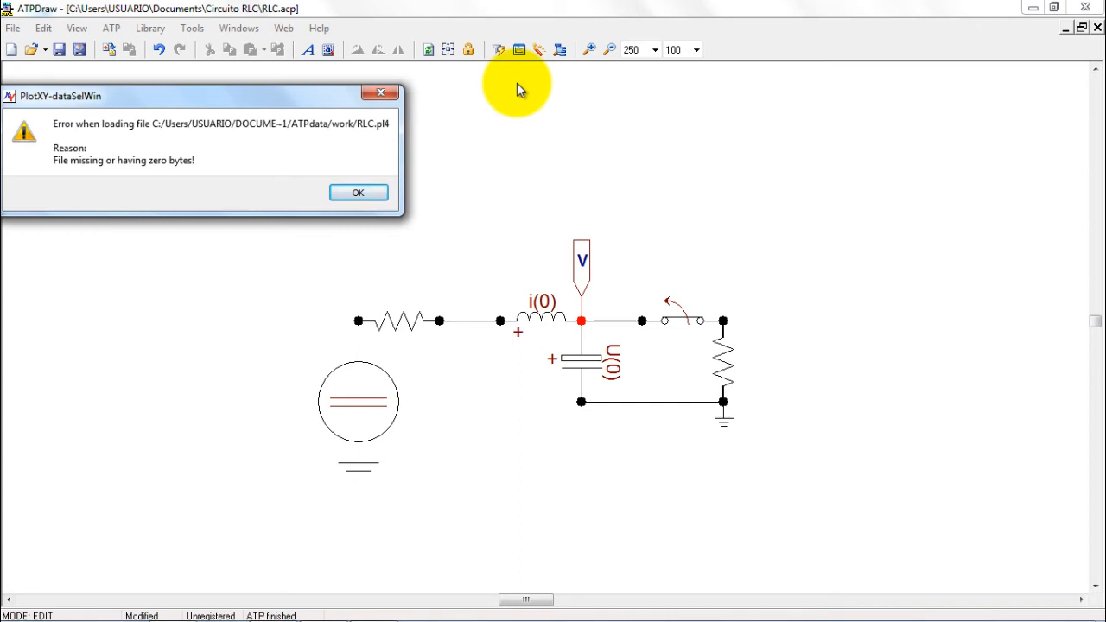
# Step: Dismiss the PlotXY loading error and browse for result files in the Documentos > ATPdata > work folder
pyautogui.click(375, 198)
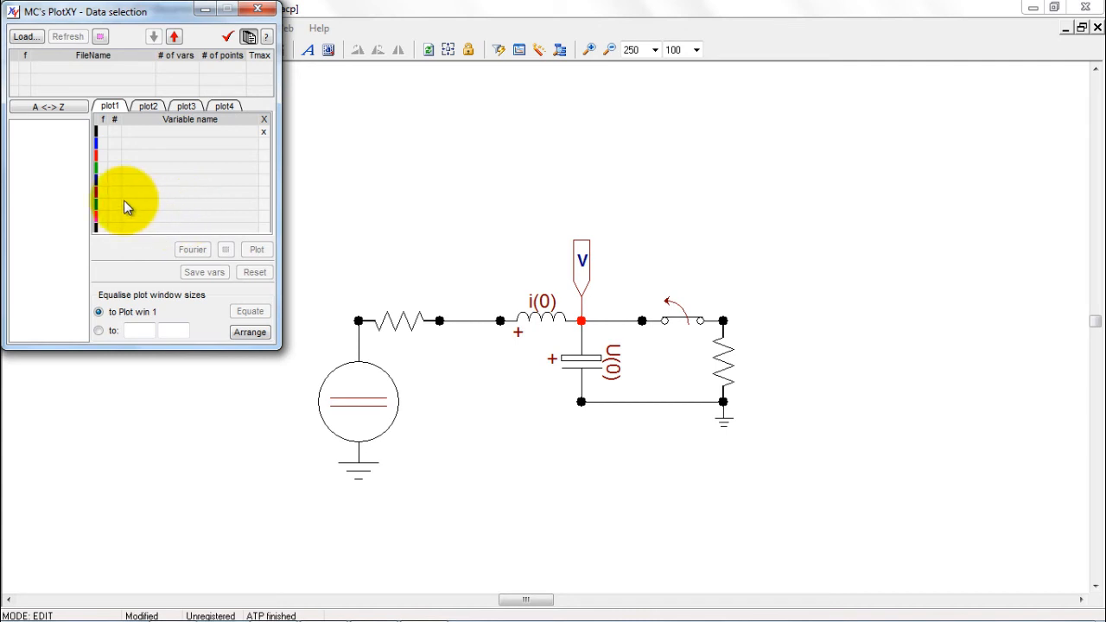
pyautogui.click(30, 40)
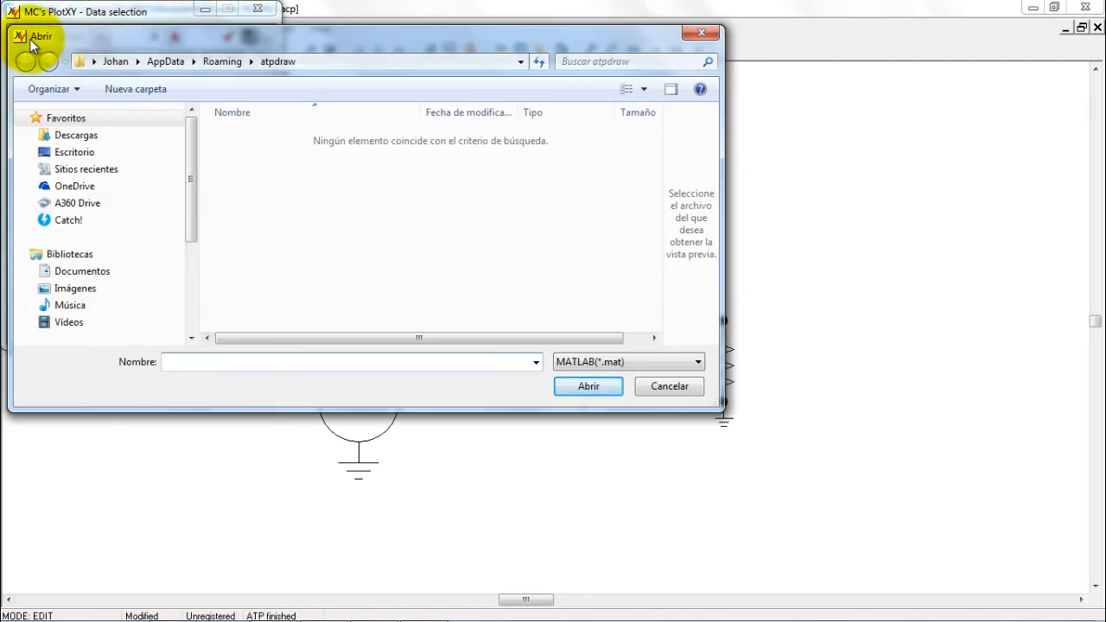
pyautogui.click(84, 278)
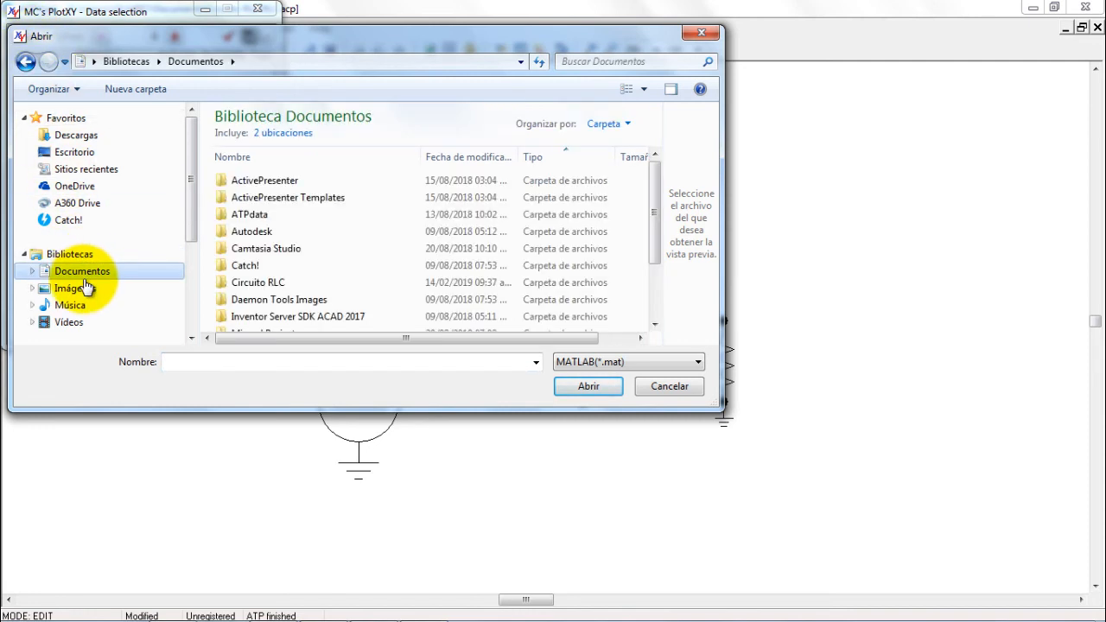
pyautogui.doubleClick(264, 219)
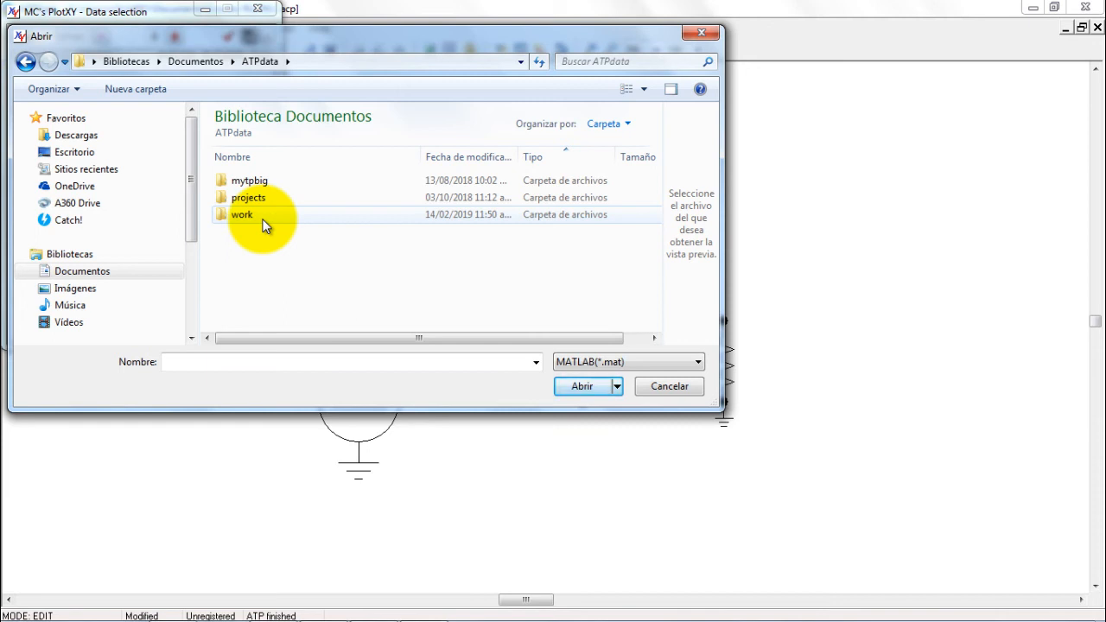
pyautogui.doubleClick(265, 222)
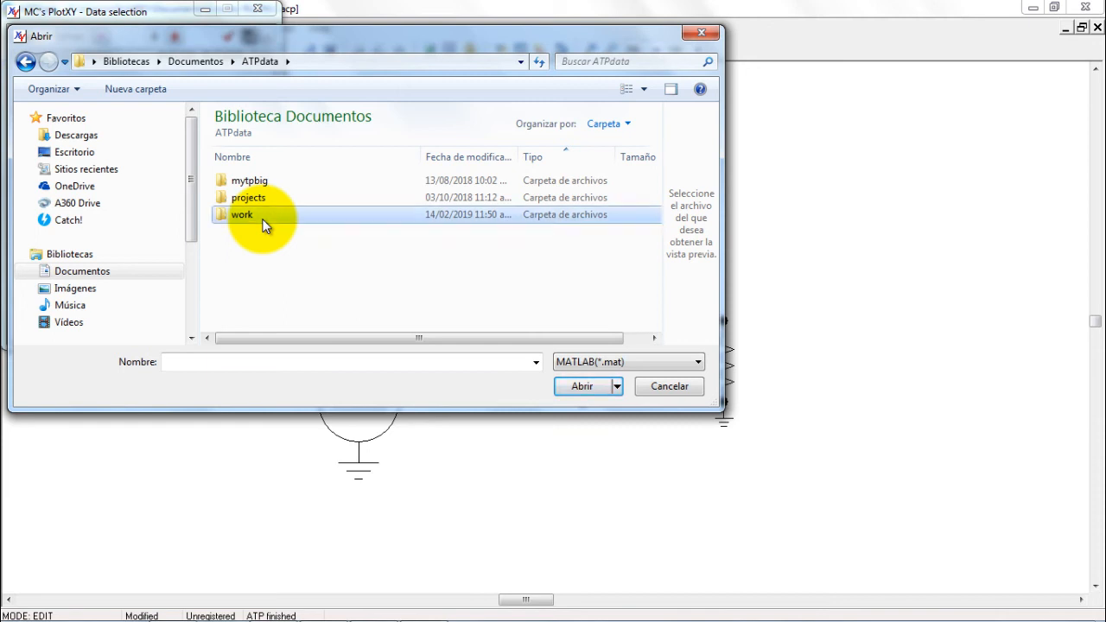
# Step: Filter the files to ATP (*.pl4) and load RLC.001 through RLC.005 together
pyautogui.click(603, 365)
pyautogui.click(606, 415)
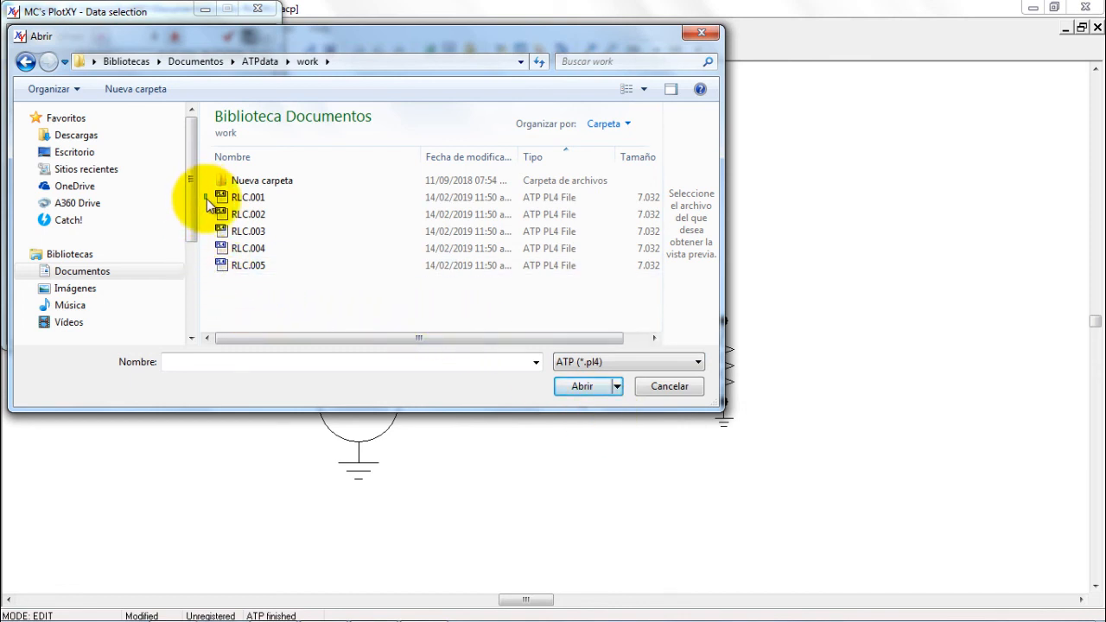
pyautogui.moveTo(207, 200); pyautogui.dragTo(278, 278)
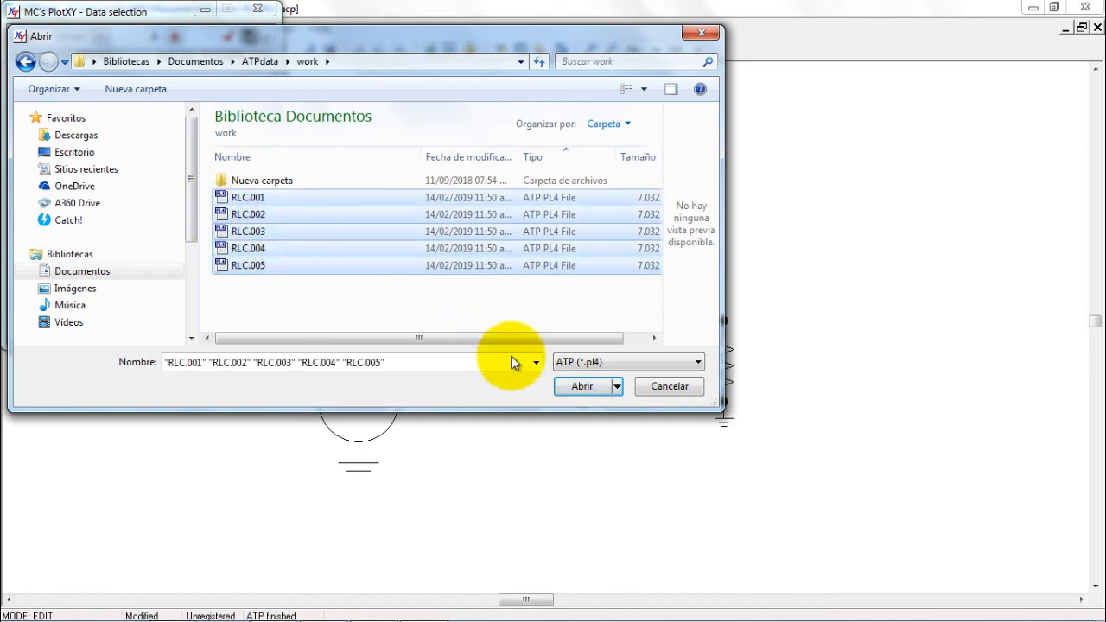
pyautogui.click(578, 389)
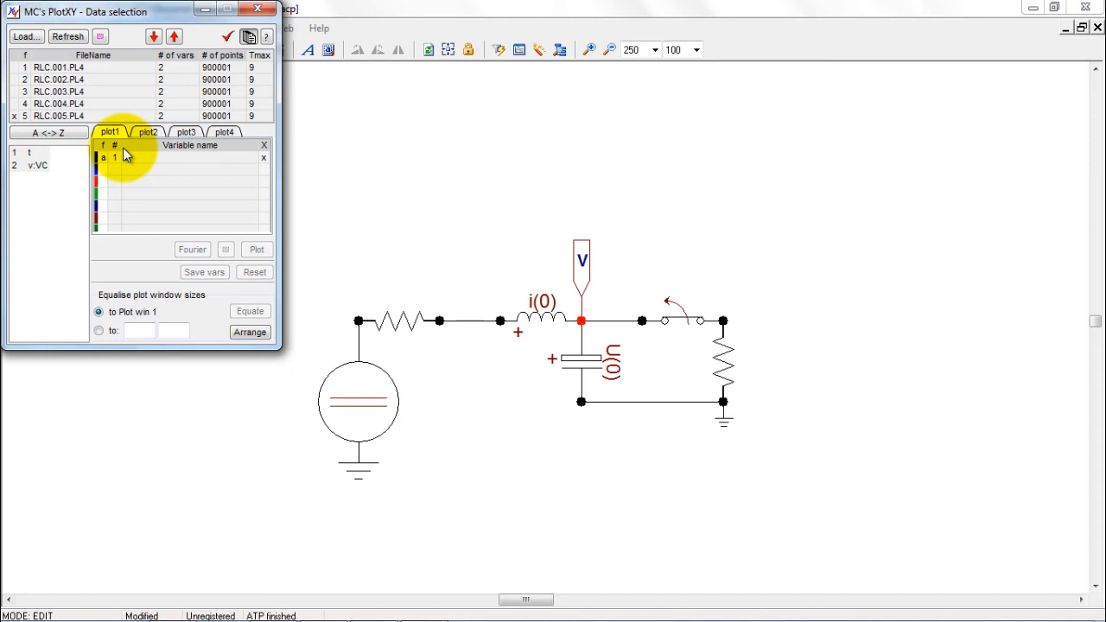
# Step: Add the variable v:VC from RLC.001.PL4, RLC.004.PL4 and RLC.005.PL4 to plot1
pyautogui.click(69, 69)
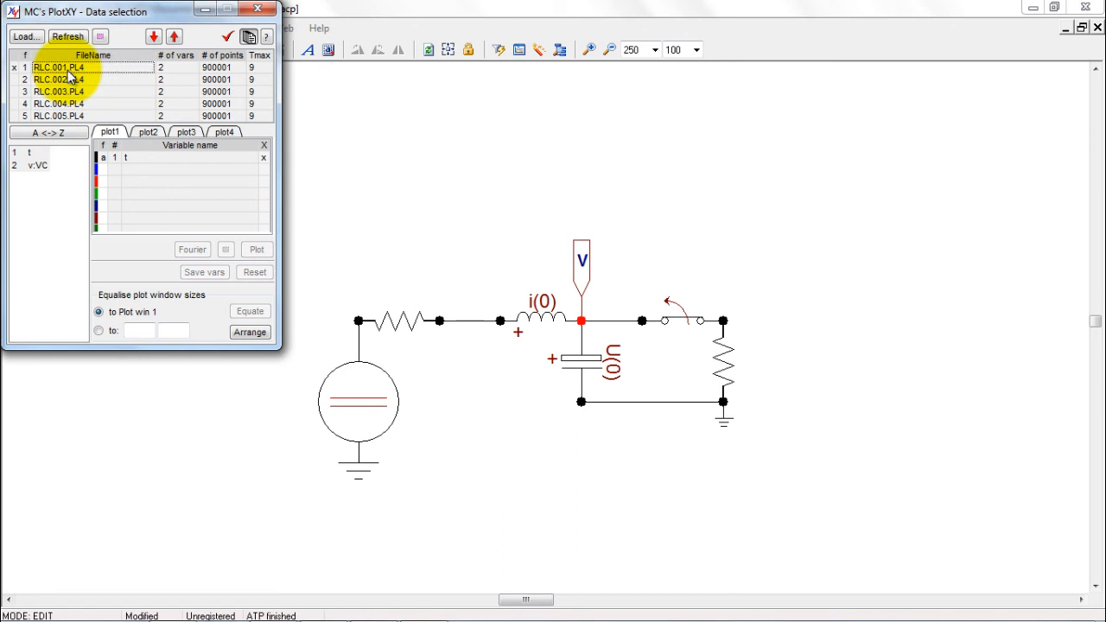
pyautogui.click(43, 166)
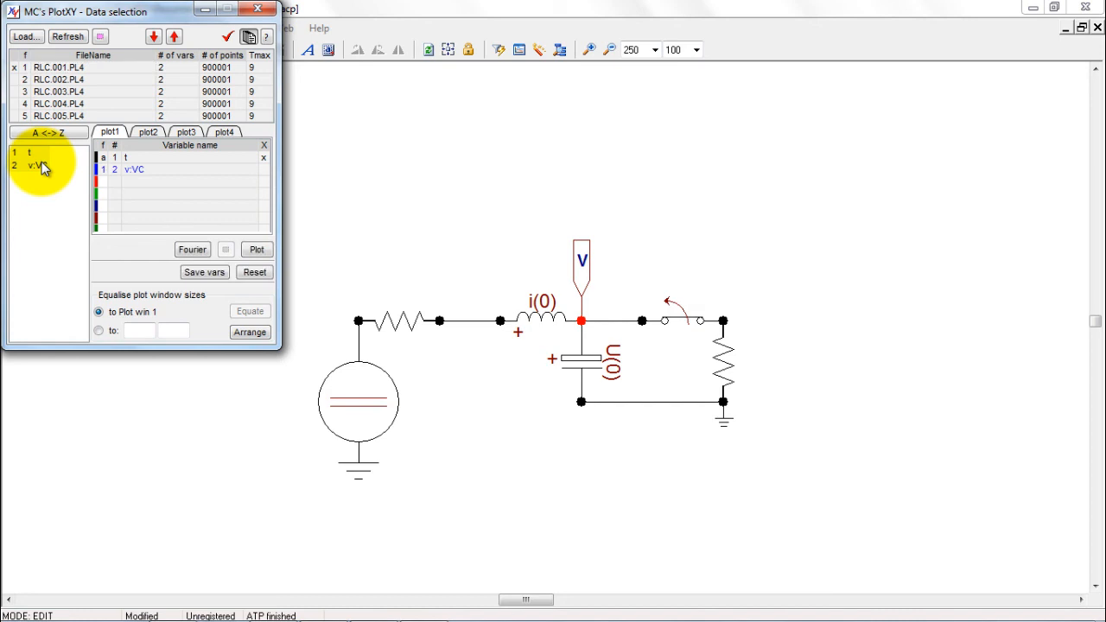
pyautogui.click(57, 106)
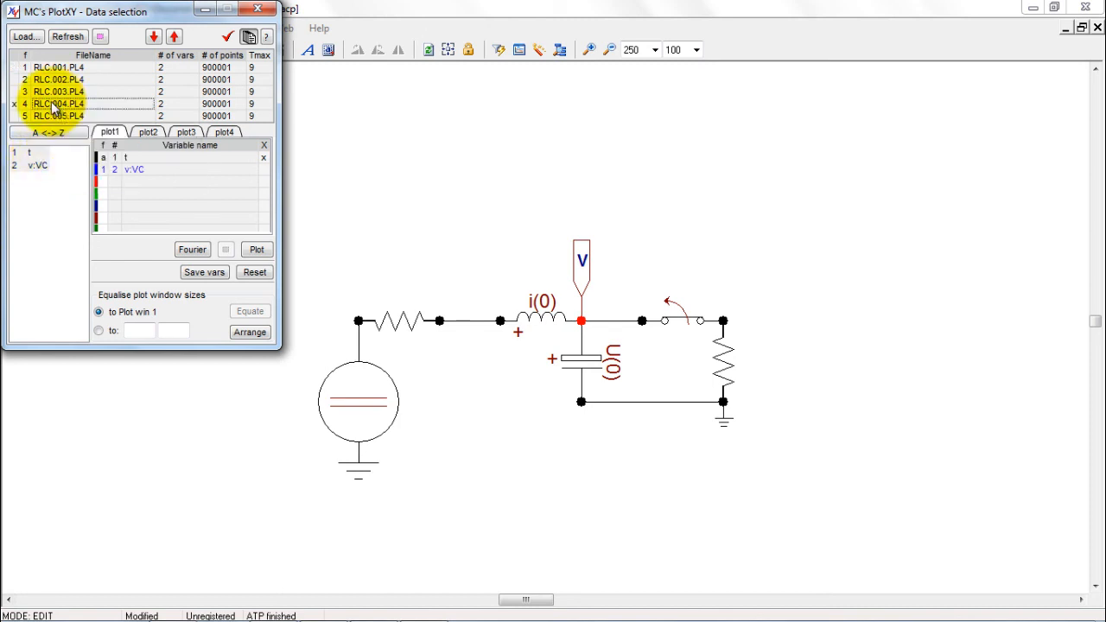
pyautogui.doubleClick(44, 167)
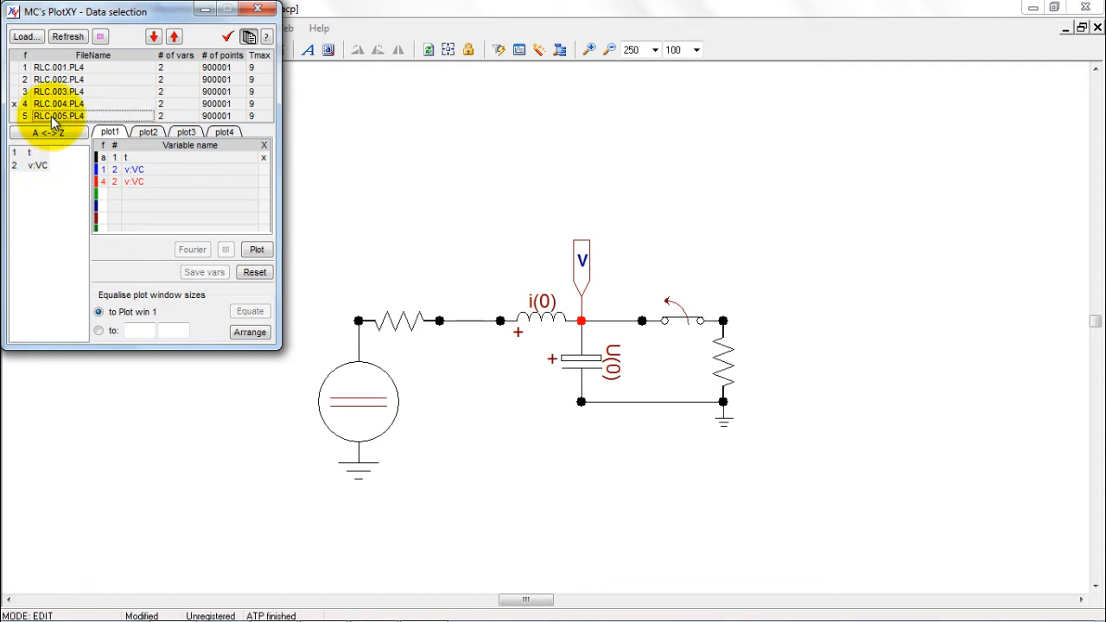
pyautogui.click(52, 116)
pyautogui.doubleClick(42, 167)
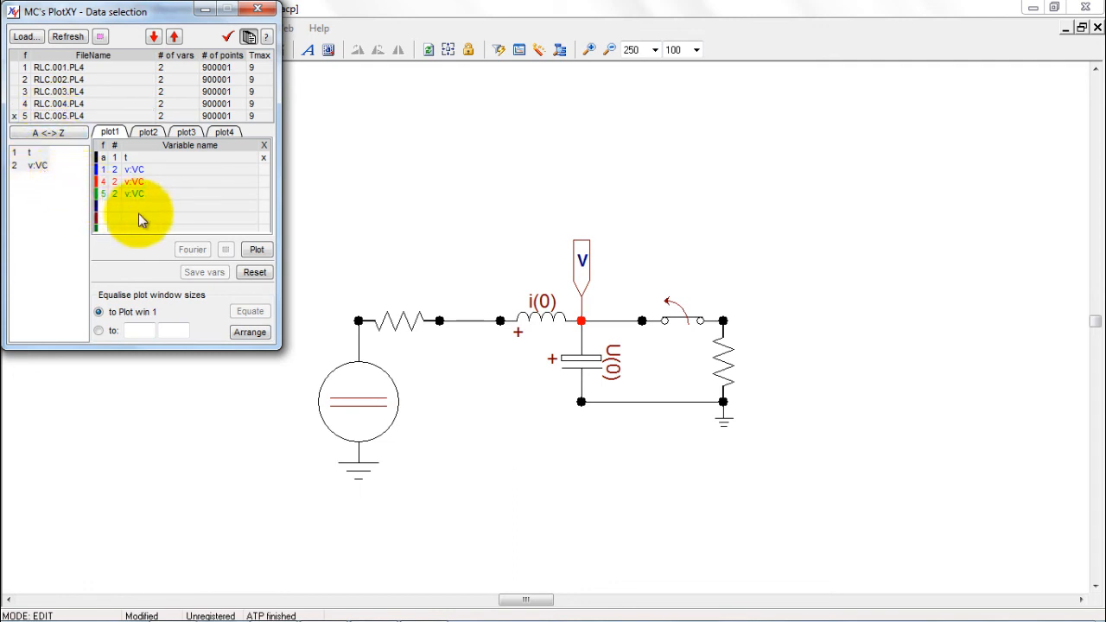
# Step: Plot the selected v:VC curves against time in a maximized window and inspect a point on the RLC.005 curve
pyautogui.click(256, 251)
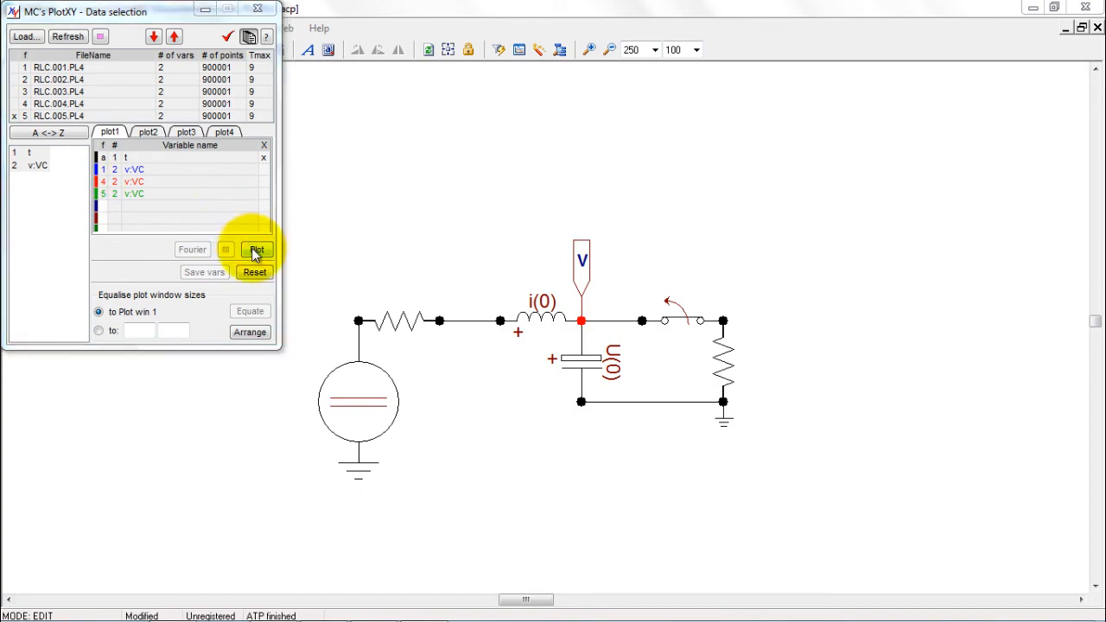
pyautogui.moveTo(680, 271); pyautogui.dragTo(1091, 603)
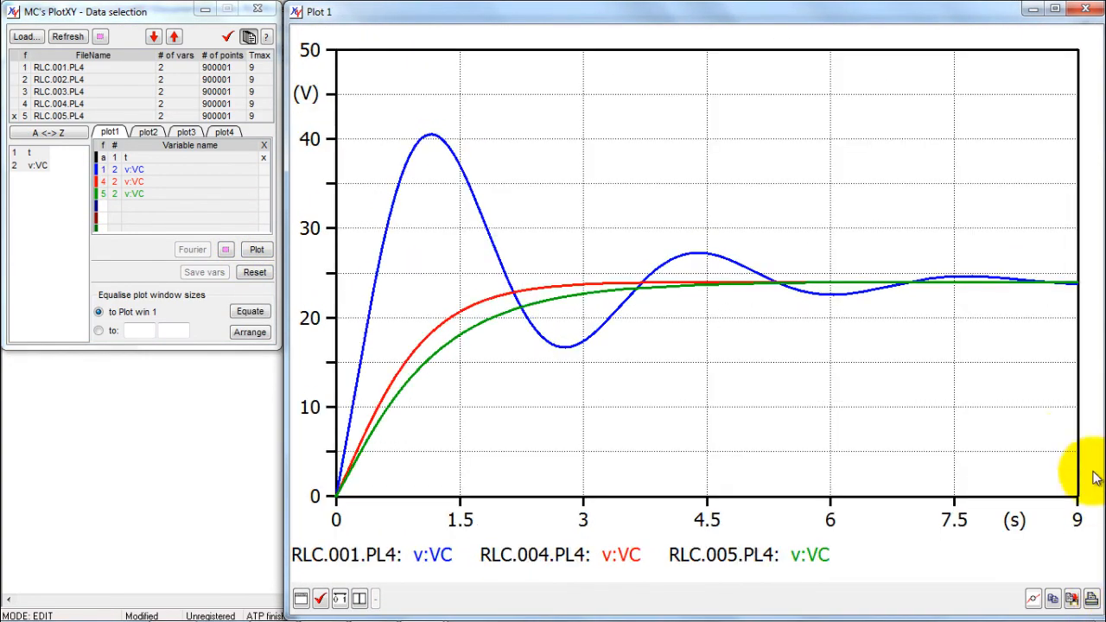
pyautogui.click(1055, 8)
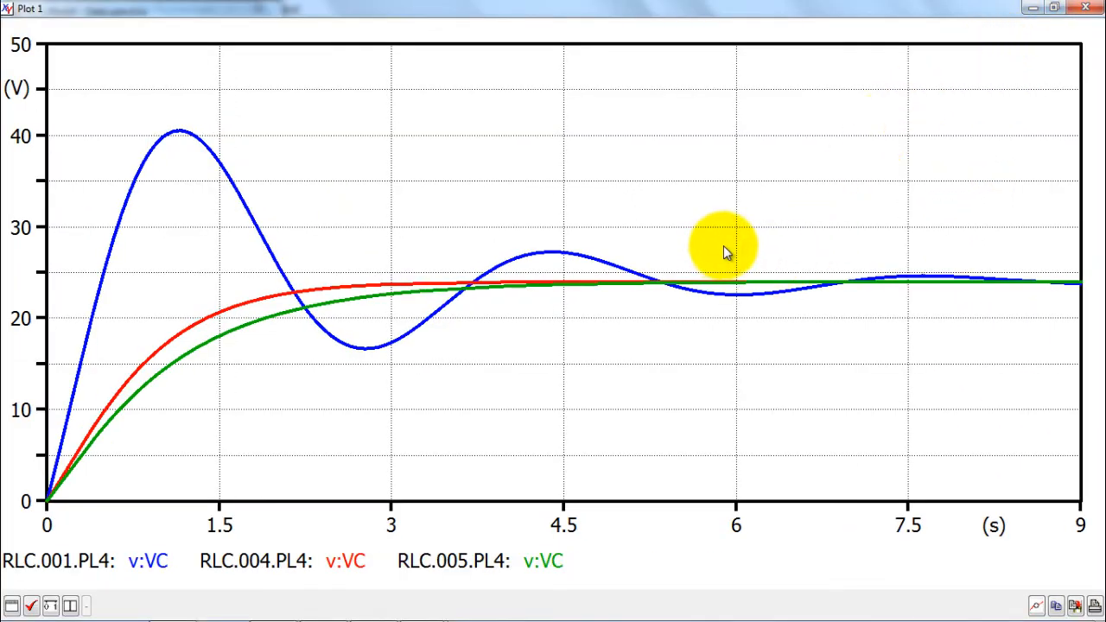
pyautogui.click(155, 420)
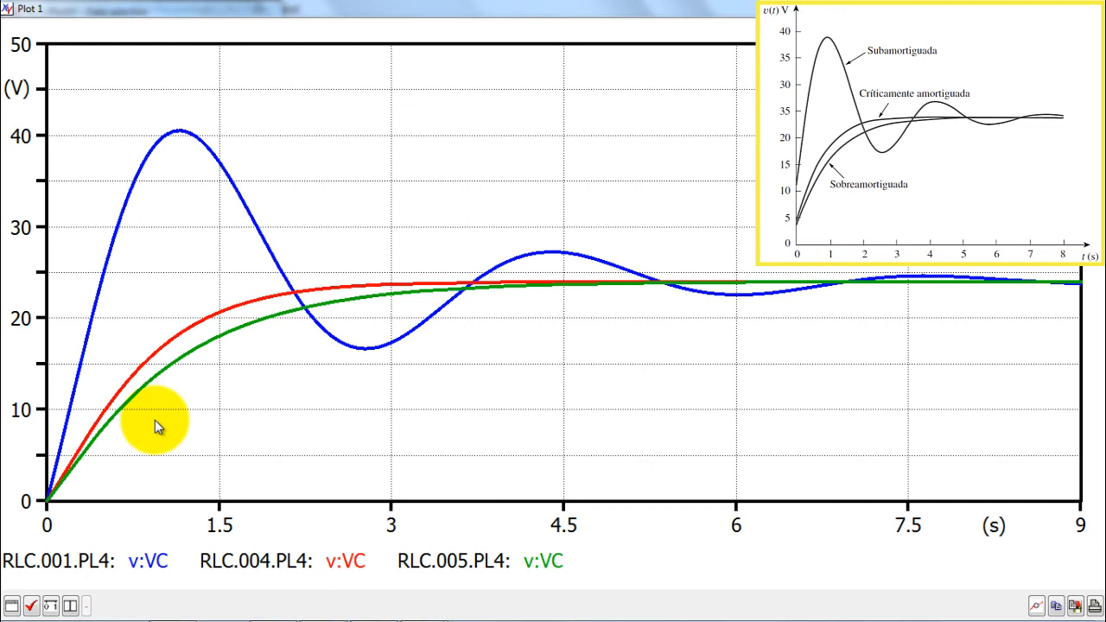
pyautogui.moveTo(196, 383)
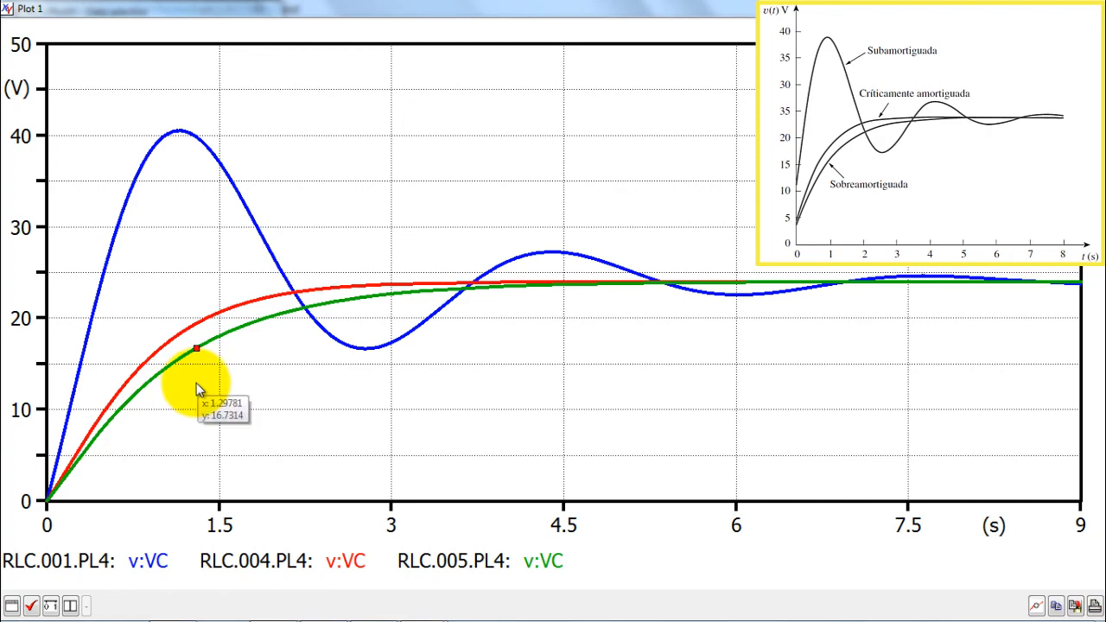